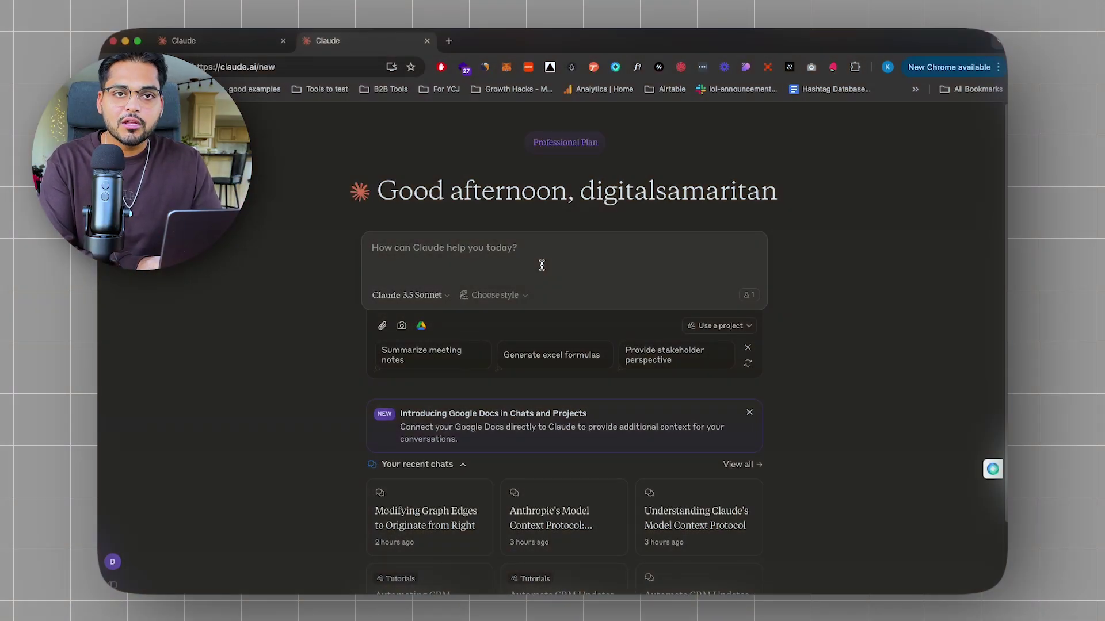
Show the available response styles beneath the prompt box, leaving Normal selected.
click(522, 296)
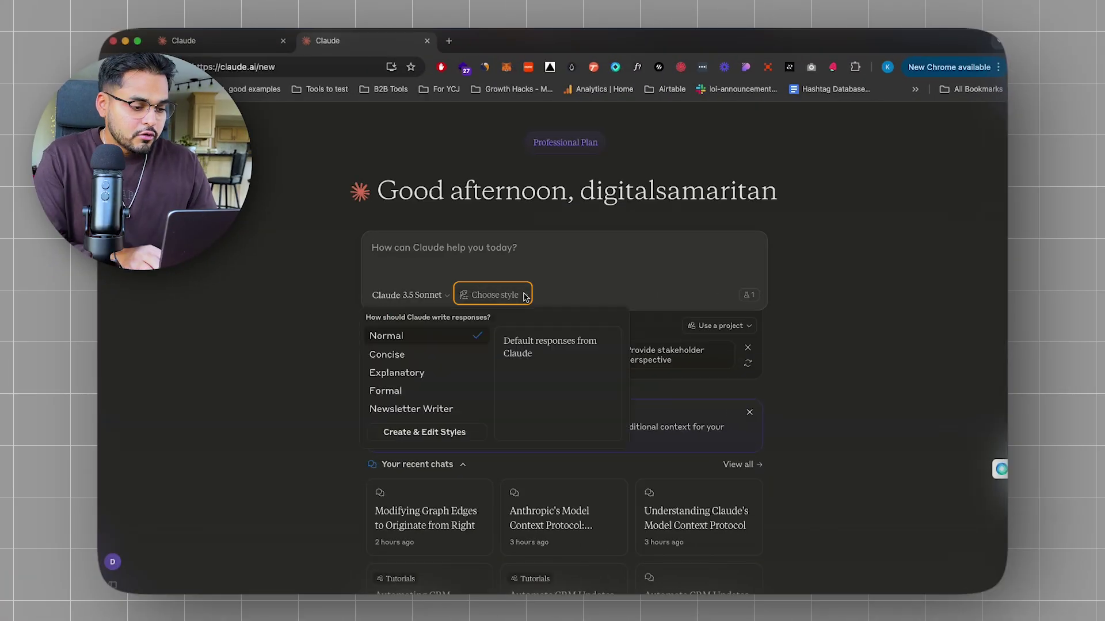
Start a custom style and paste the newsletter text as its writing example.
click(416, 433)
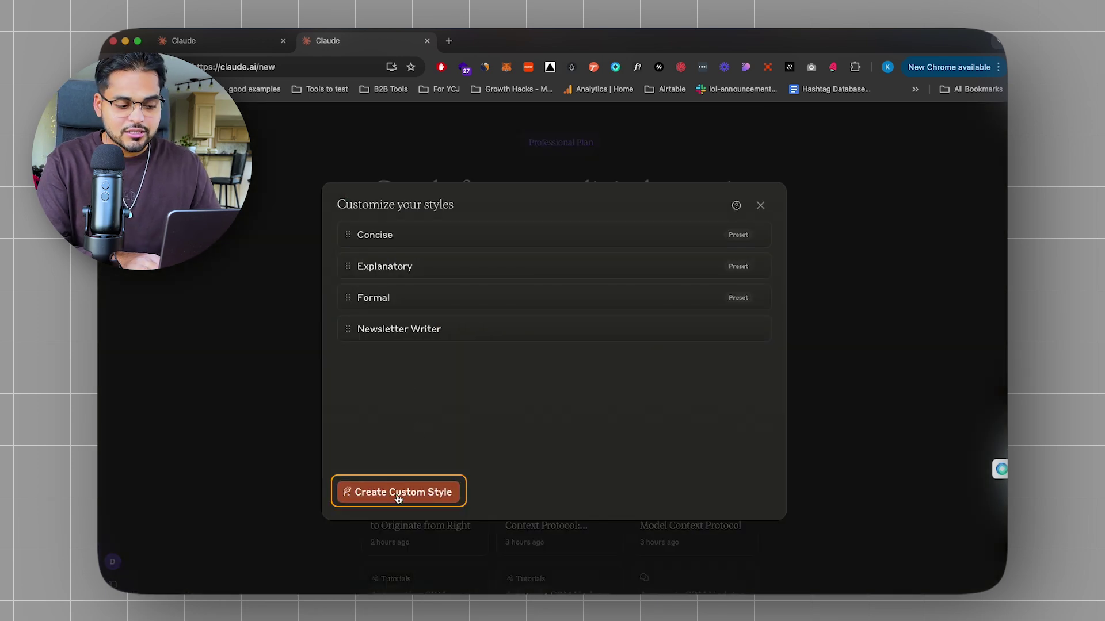
click(397, 492)
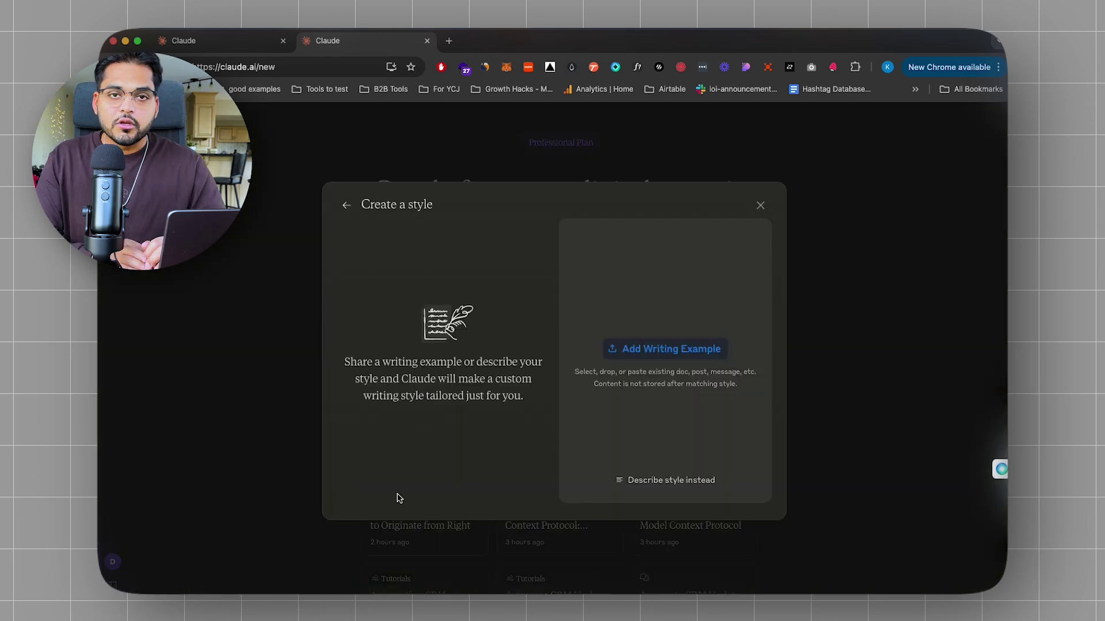
click(664, 349)
click(664, 349)
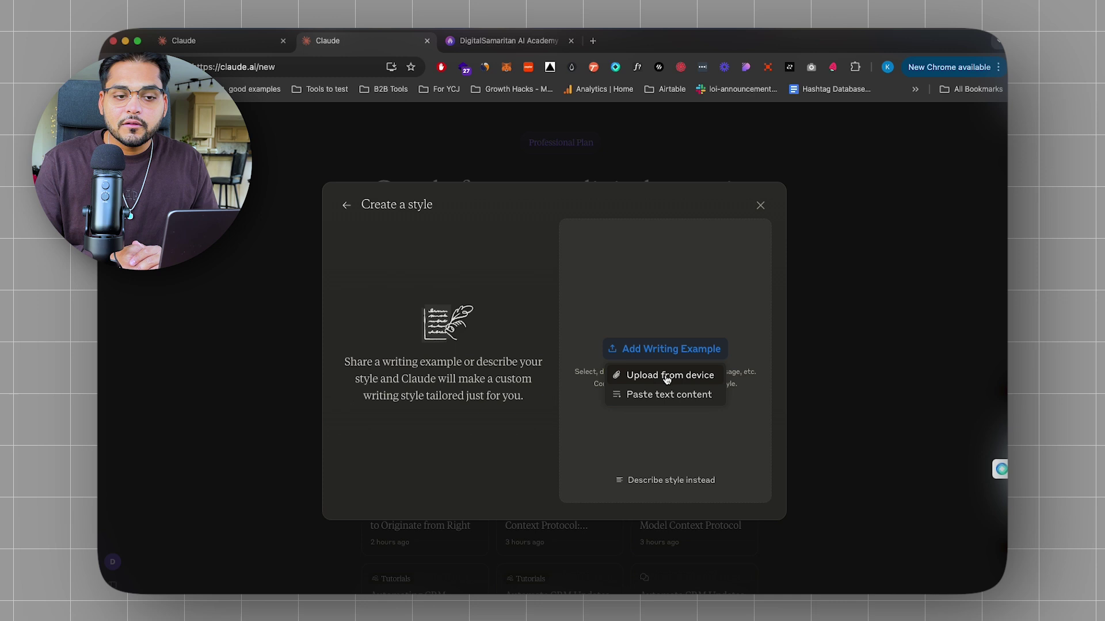
click(664, 397)
key(ctrl+v)
scroll(661, 387, up, 5)
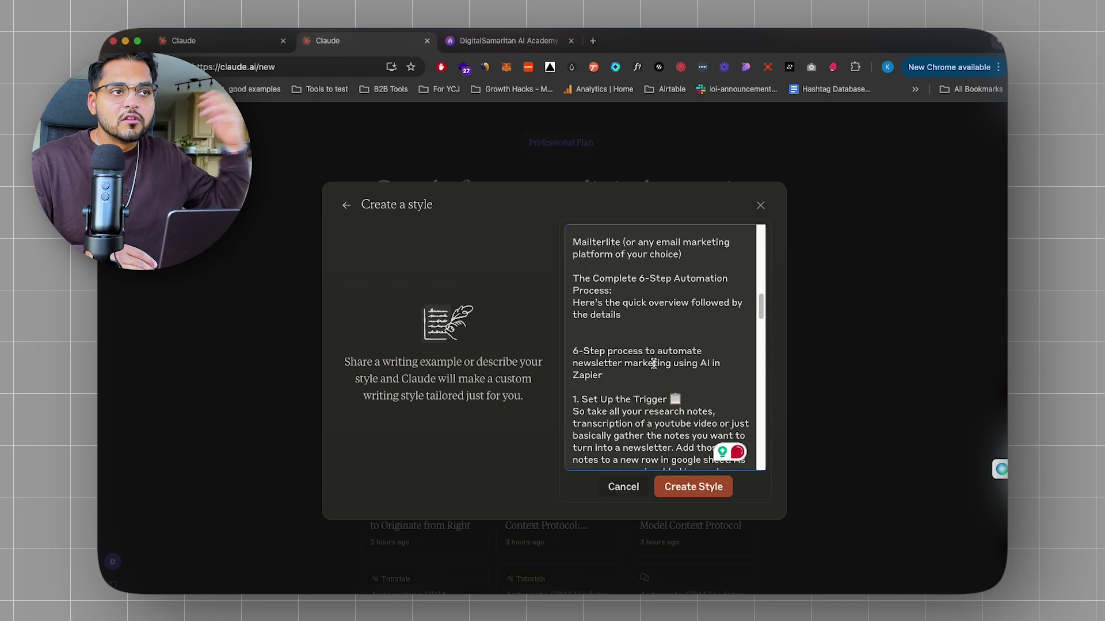
scroll(653, 364, up, 5)
Remove the date/links and like-comment-share lines, then generate the style from the example.
drag(651, 250, 566, 239)
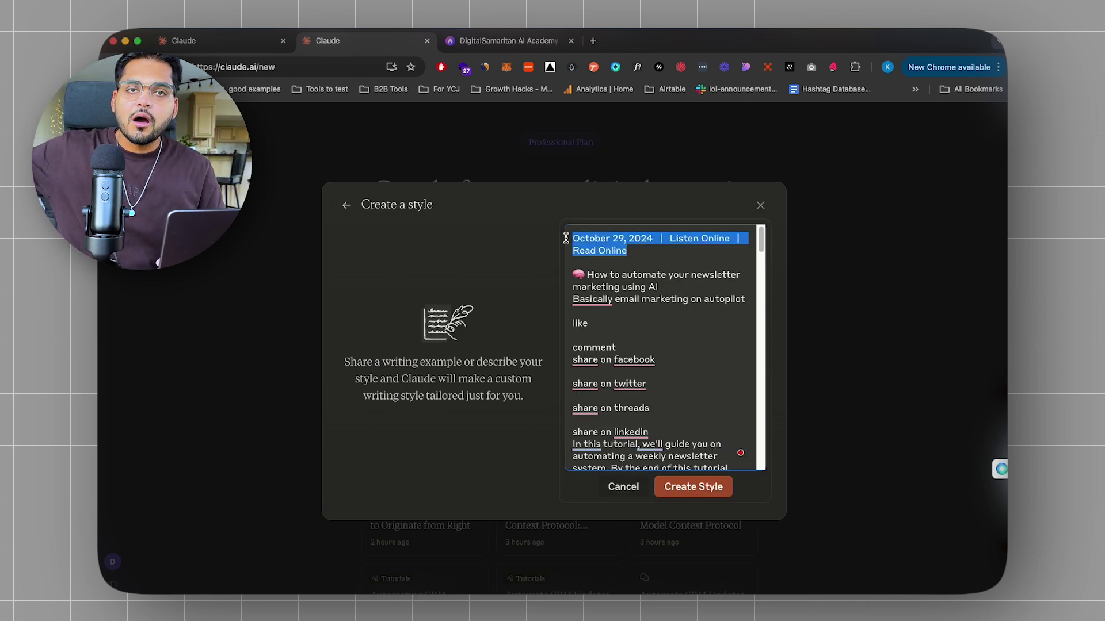
key(BackSpace)
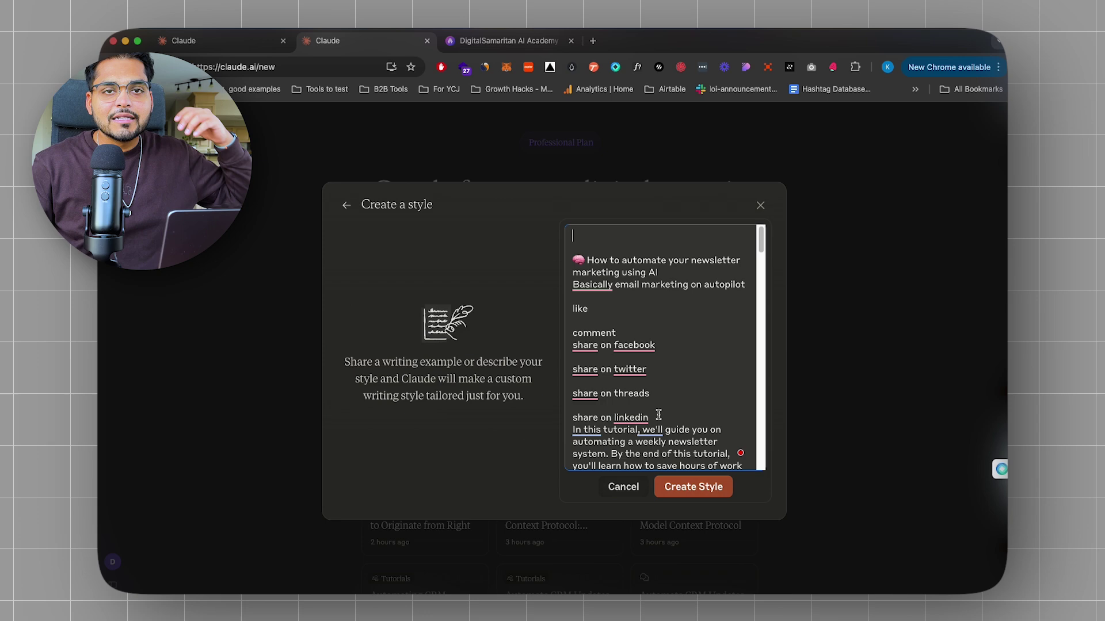
drag(649, 418, 580, 339)
right_click(574, 345)
drag(649, 418, 573, 309)
key(BackSpace)
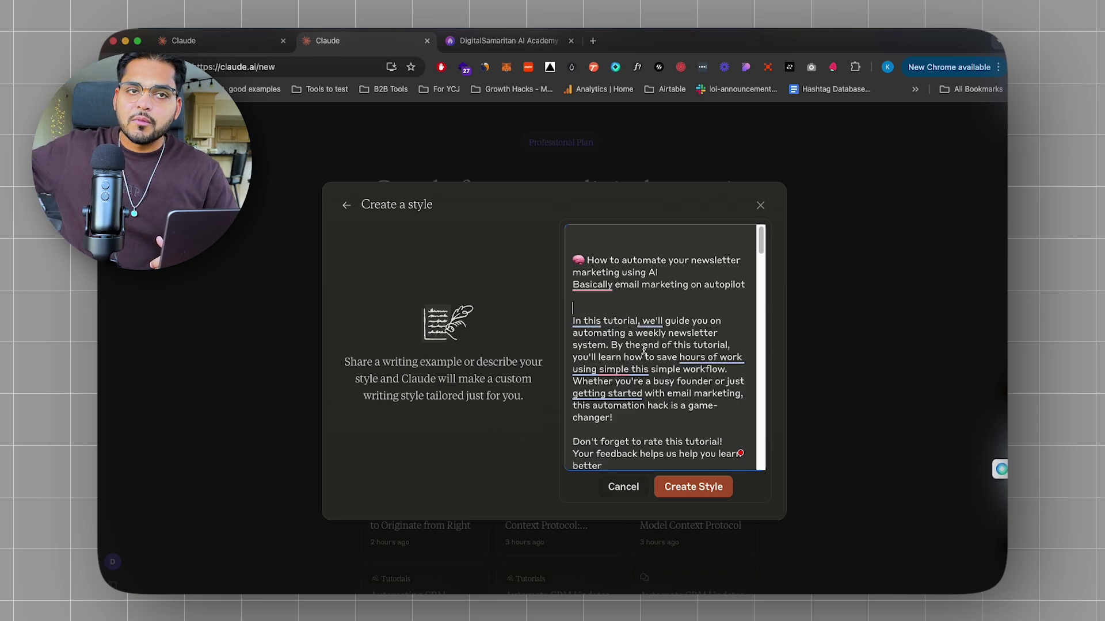
scroll(644, 351, down, 2)
scroll(644, 351, down, 1)
scroll(649, 344, down, 3)
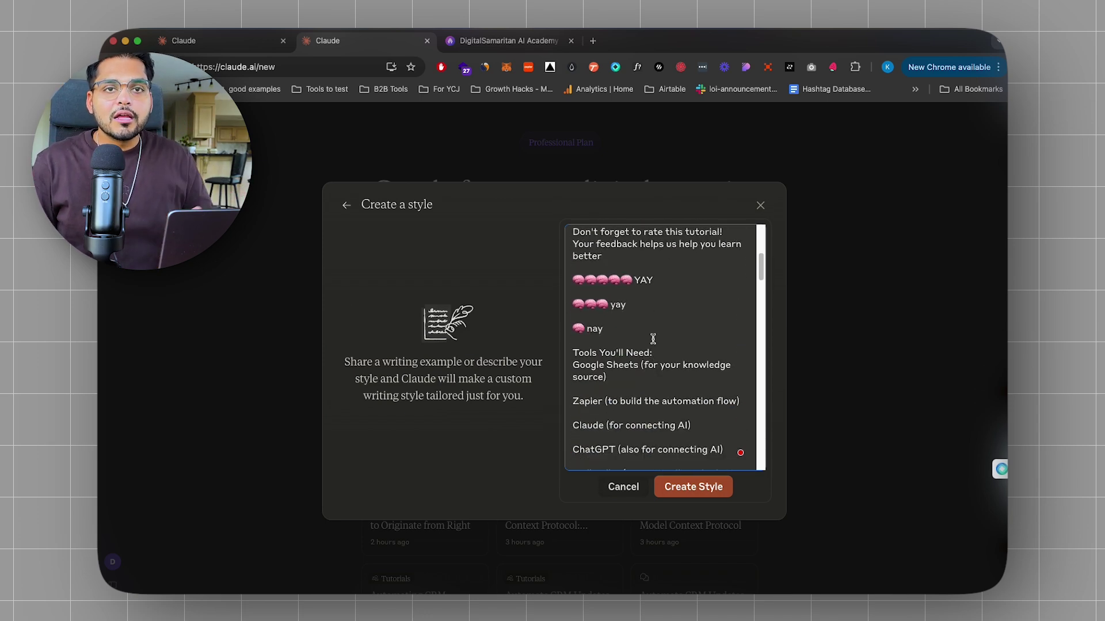
scroll(656, 345, down, 1)
scroll(656, 354, down, 5)
scroll(658, 371, down, 5)
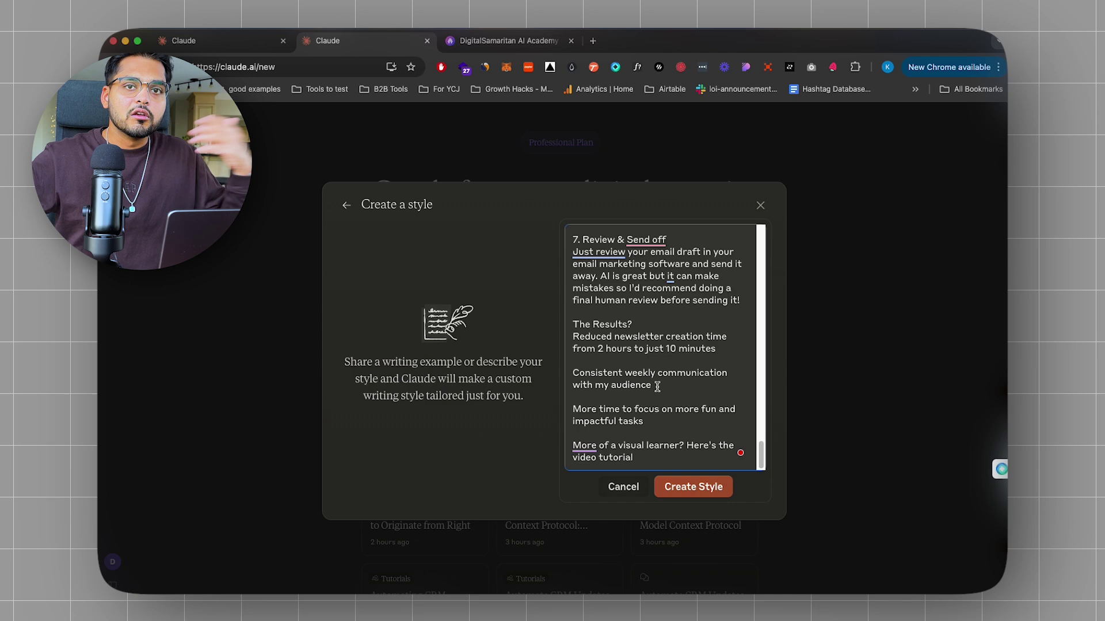
scroll(660, 392, down, 3)
scroll(661, 393, up, 15)
scroll(661, 393, down, 10)
scroll(660, 393, down, 5)
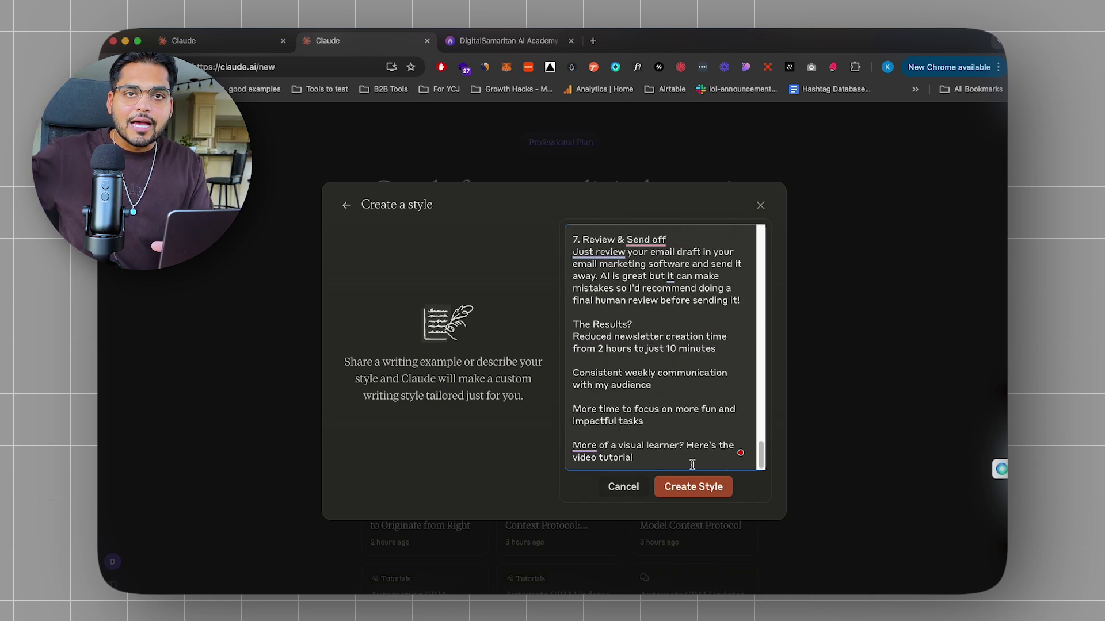
click(693, 487)
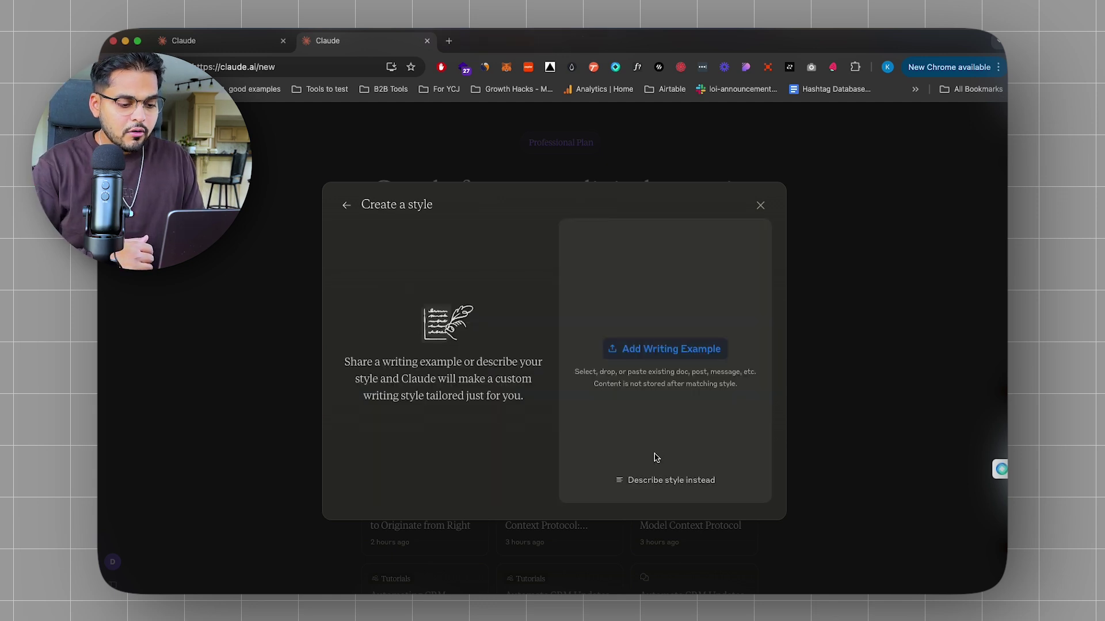
Describe a step-by-step AI tutorial style in words and generate 'Tech Productivity Guide' from it.
click(650, 481)
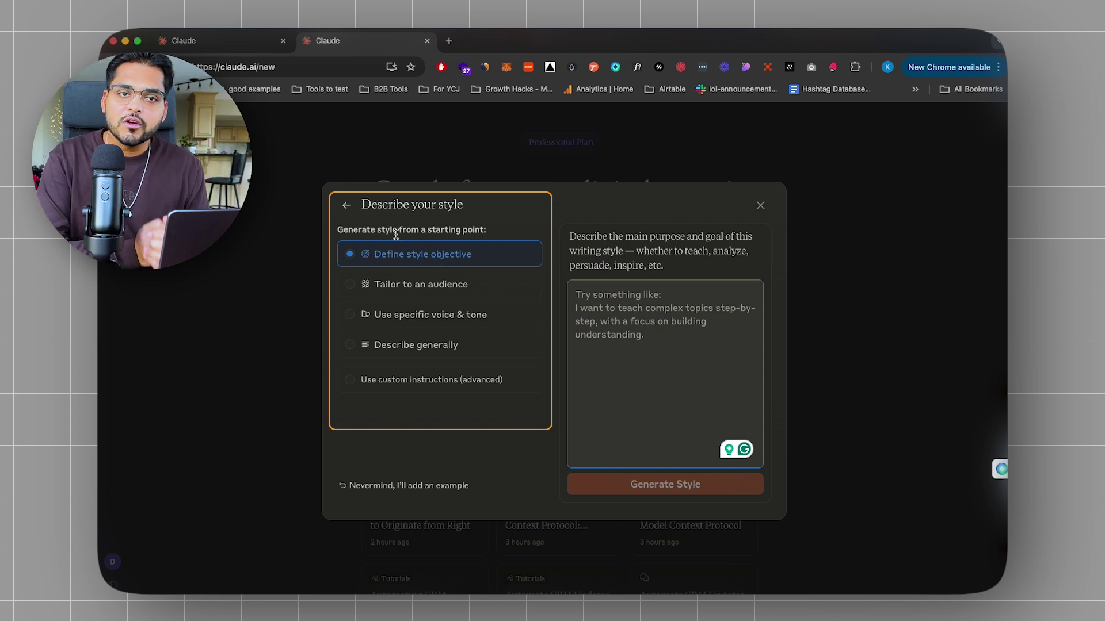
text(I want to c)
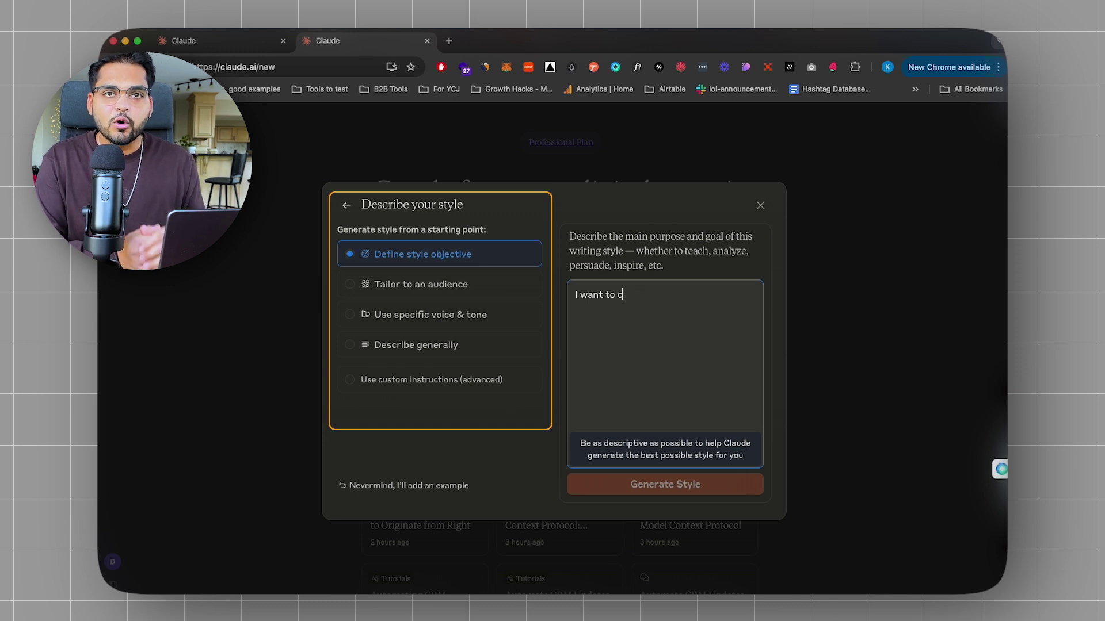
text( tutpr)
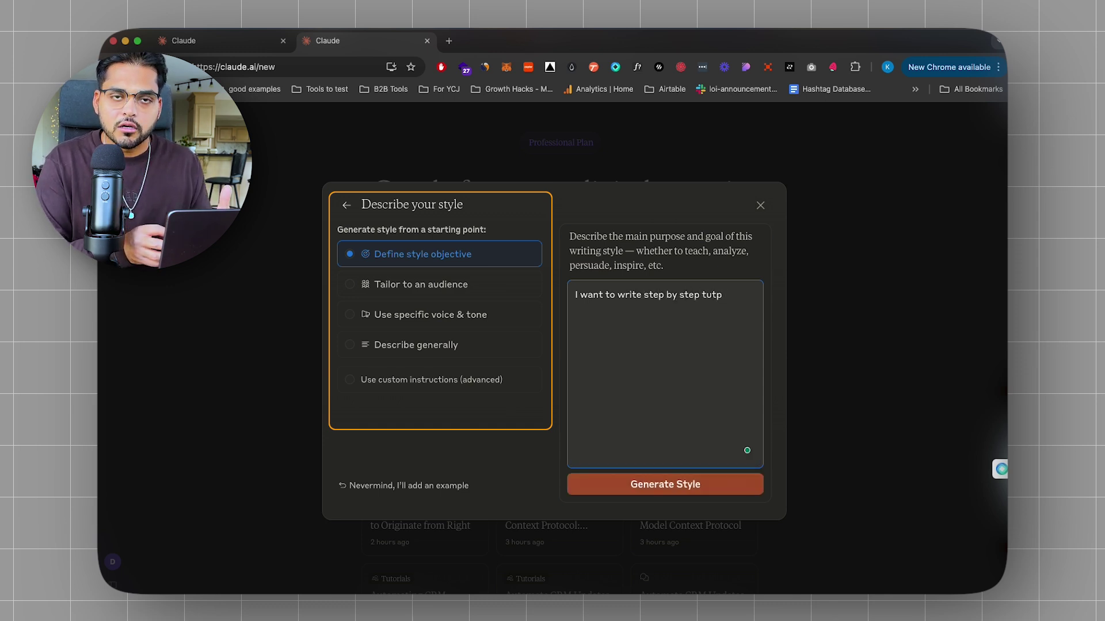
key(BackSpace)
text(orials on how to w)
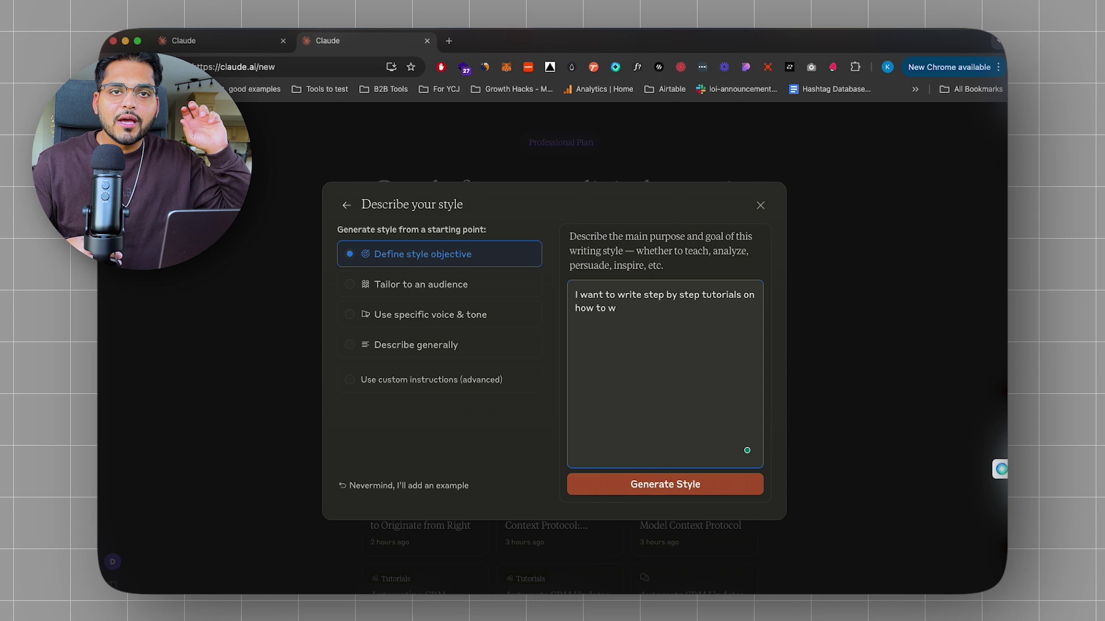
key(BackSpace)
text(use AI to get work done fa)
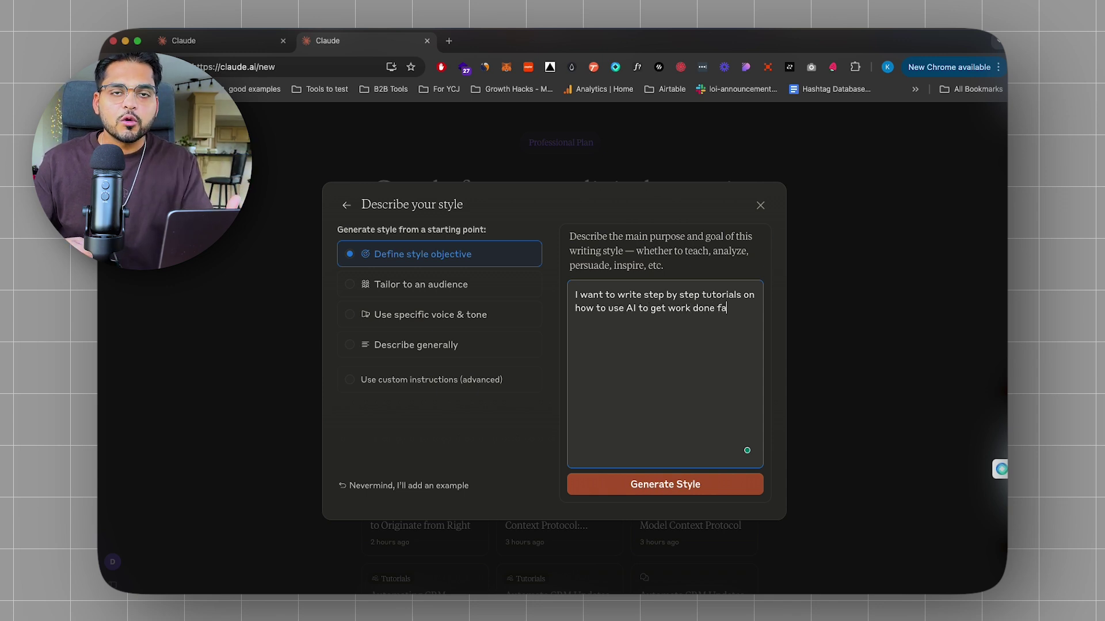
text(ster.)
key(Return)
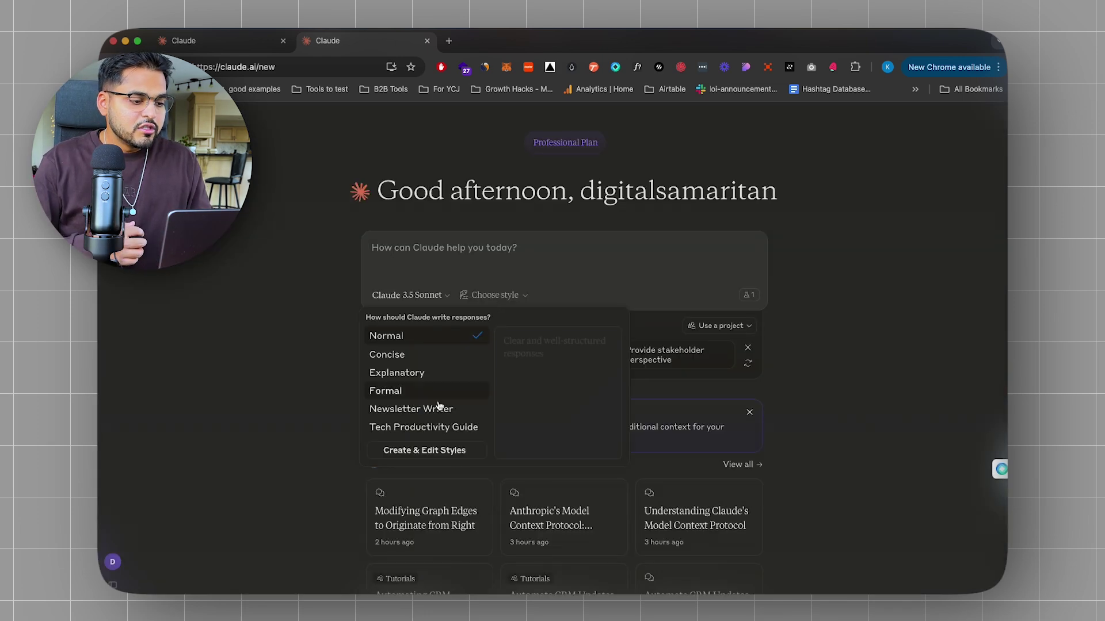
Review the Tech Productivity Guide style's manual instructions and cancel without changes.
click(423, 449)
click(409, 489)
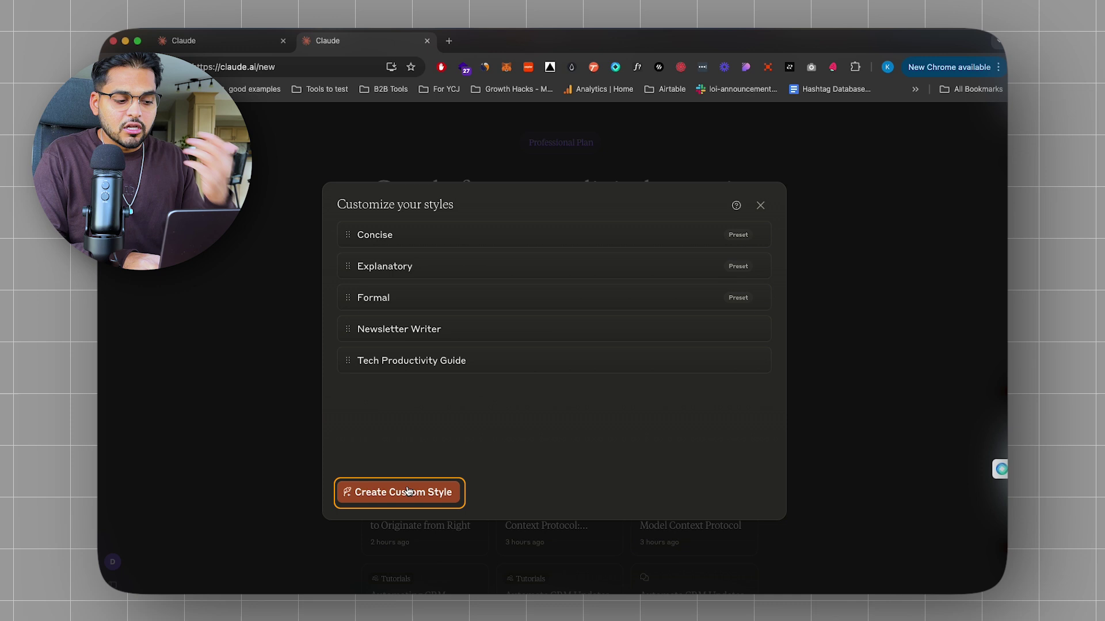
click(733, 208)
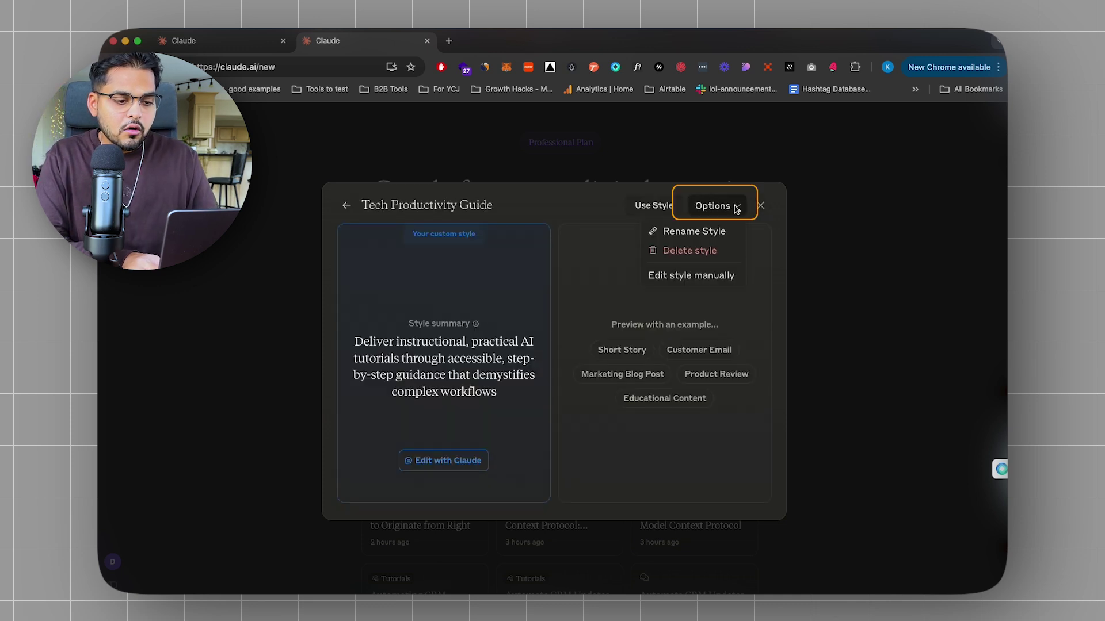
click(688, 276)
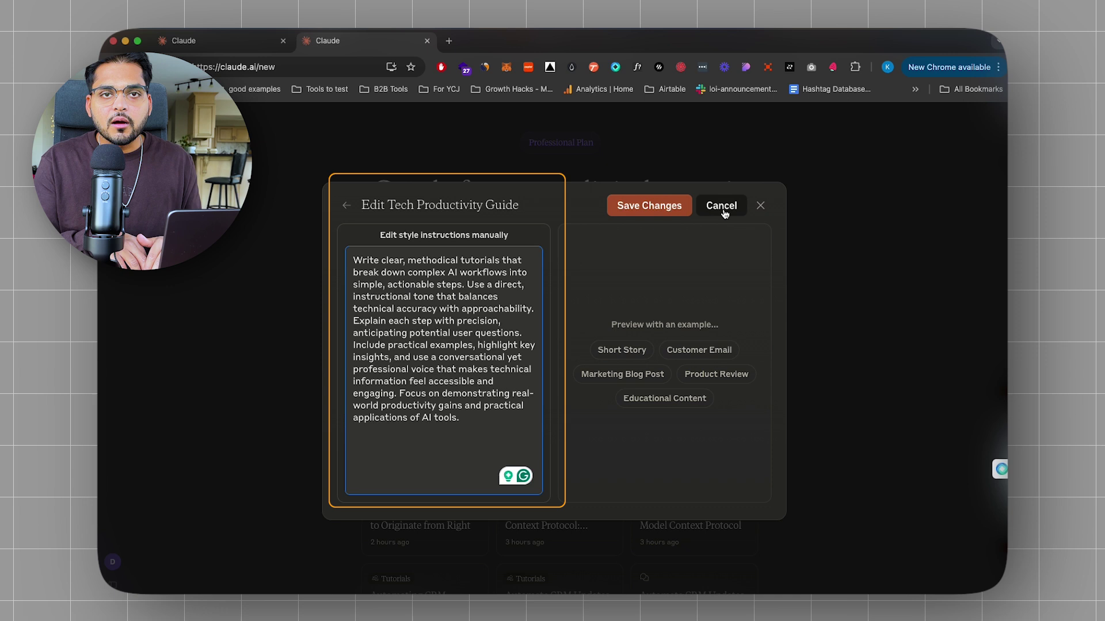
click(722, 210)
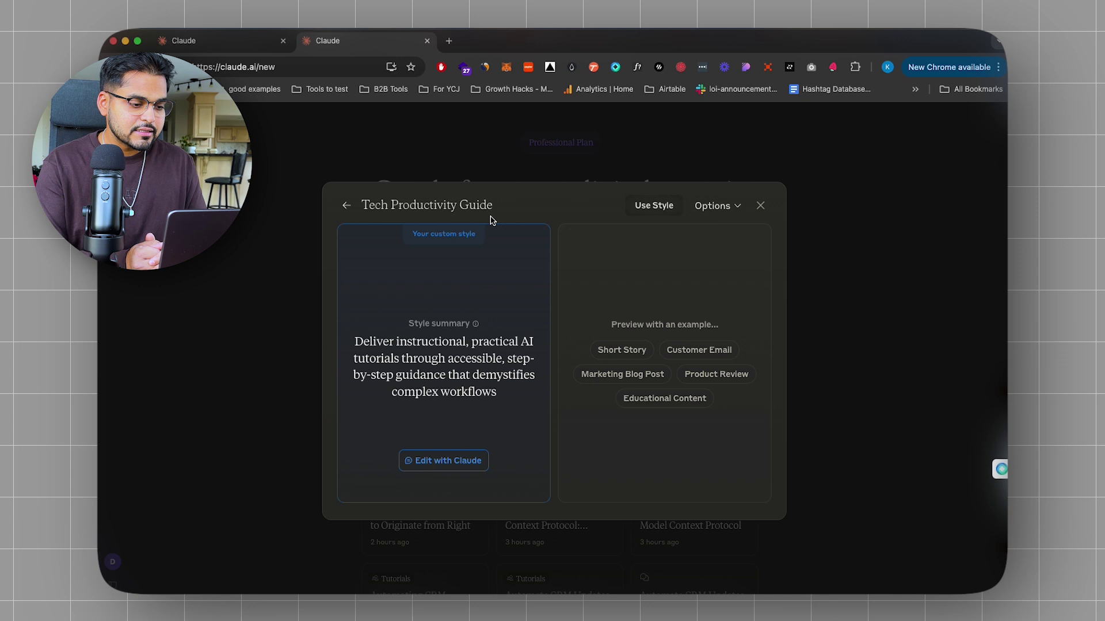
click(446, 460)
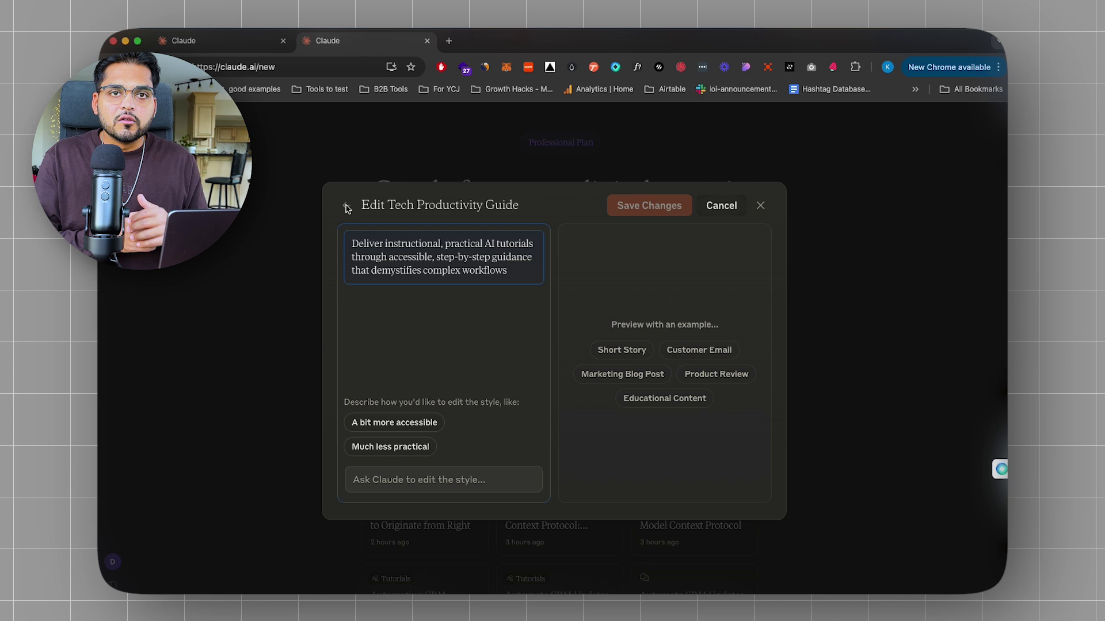
click(722, 206)
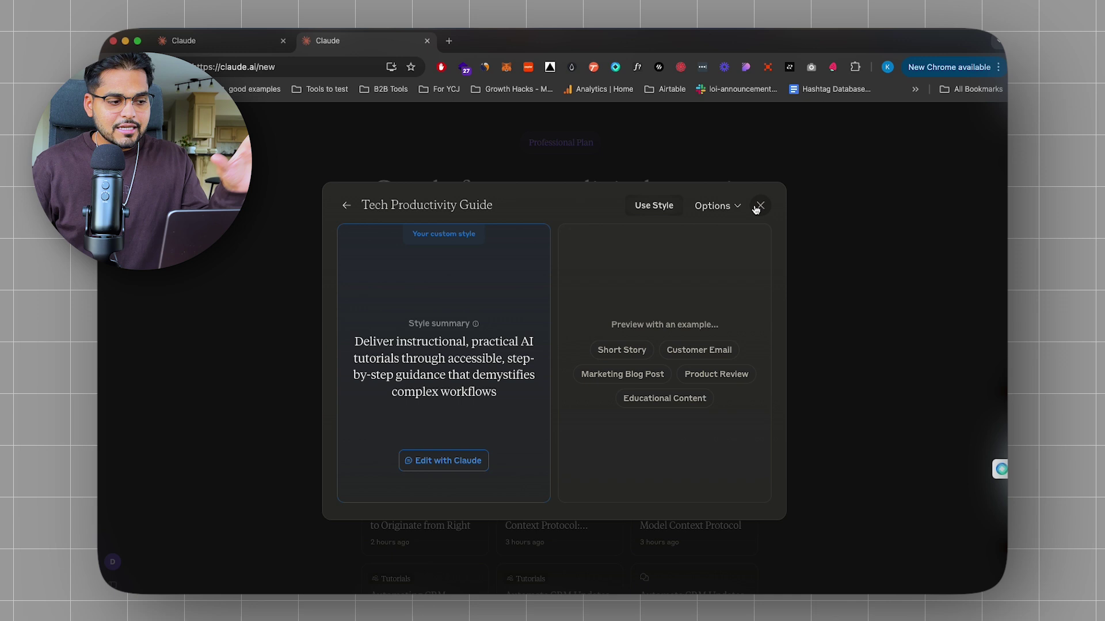
click(736, 207)
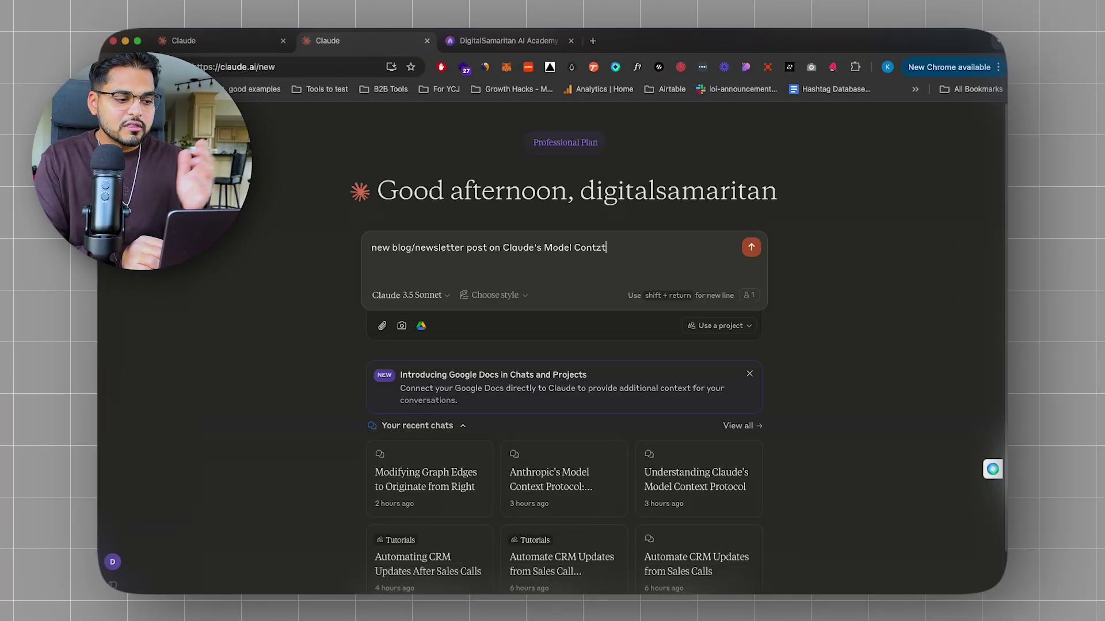
text( Protocol)
Send the Model Context Protocol blog request with pasted source content in the Tech Tutorial Master style.
key(shift+Return)
key(super+v)
click(492, 296)
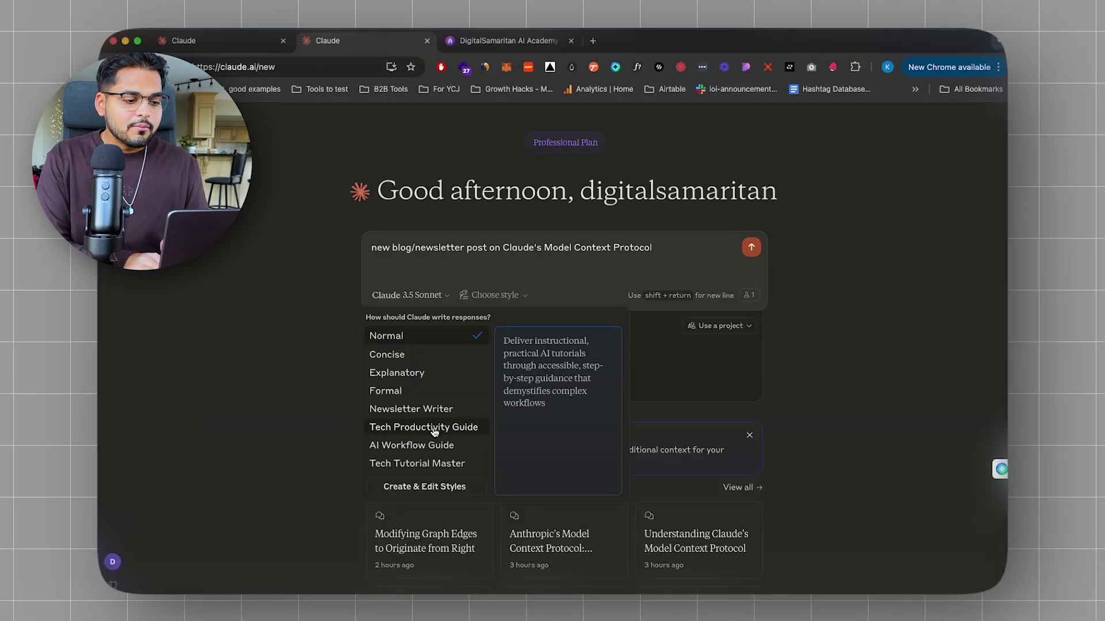
click(429, 467)
key(Return)
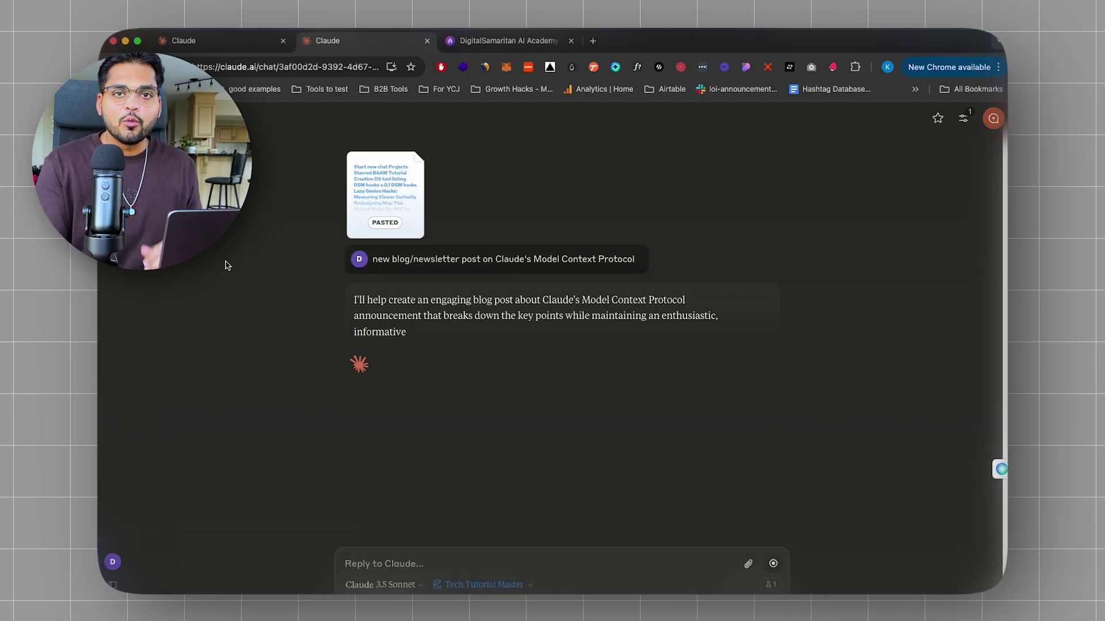